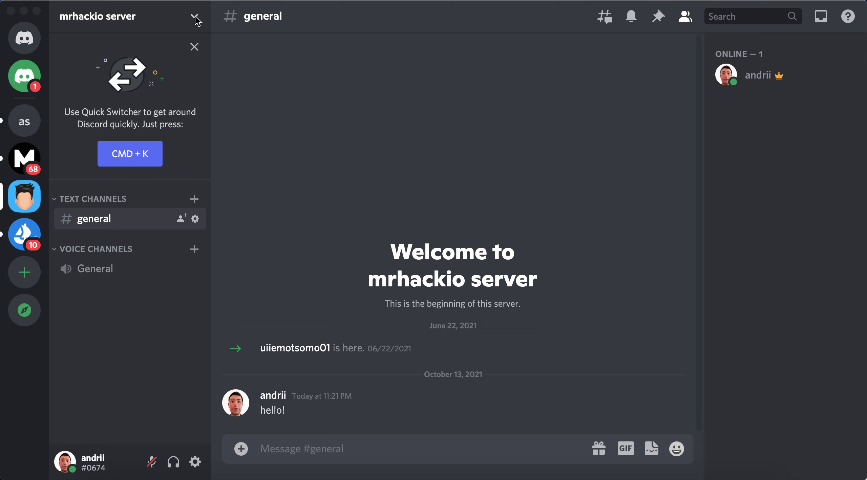
Open Server Settings for the mrhackio server from the server name menu
left_click(195, 20)
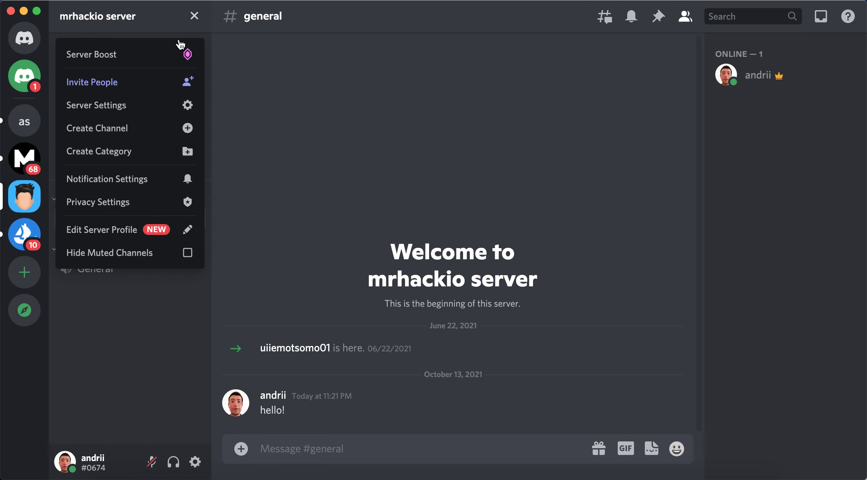
left_click(112, 111)
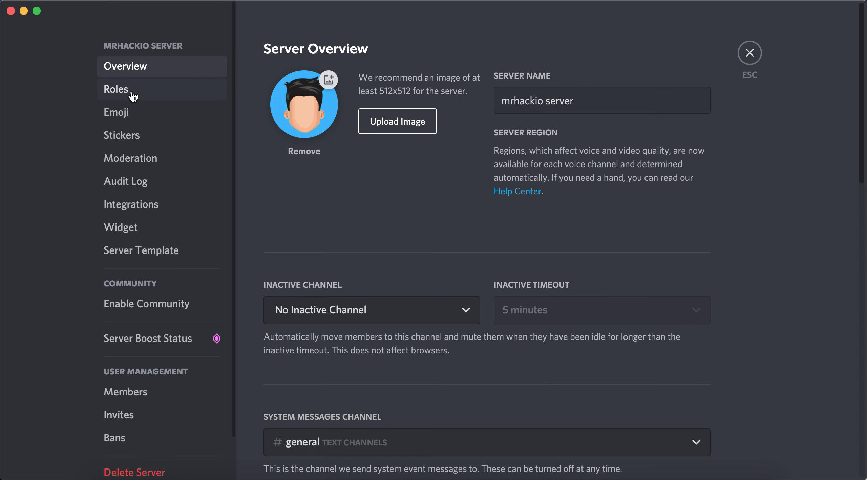
Go to the server's Roles page and create a new role
left_click(133, 97)
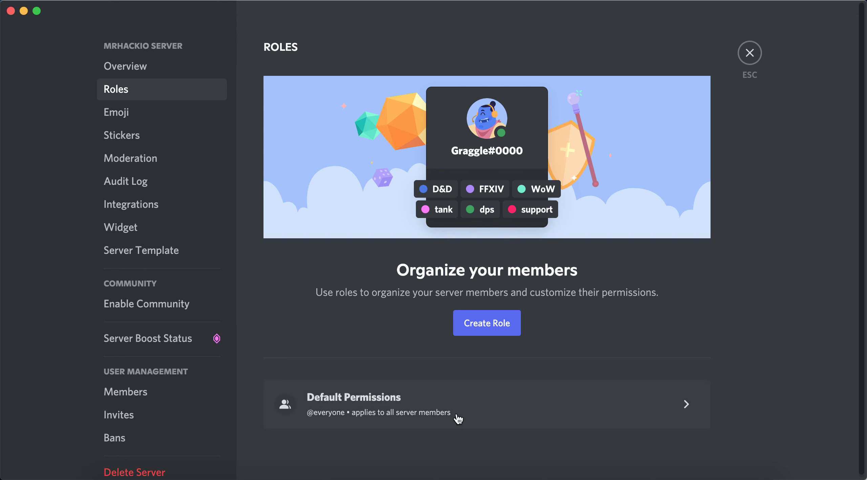
left_click(484, 325)
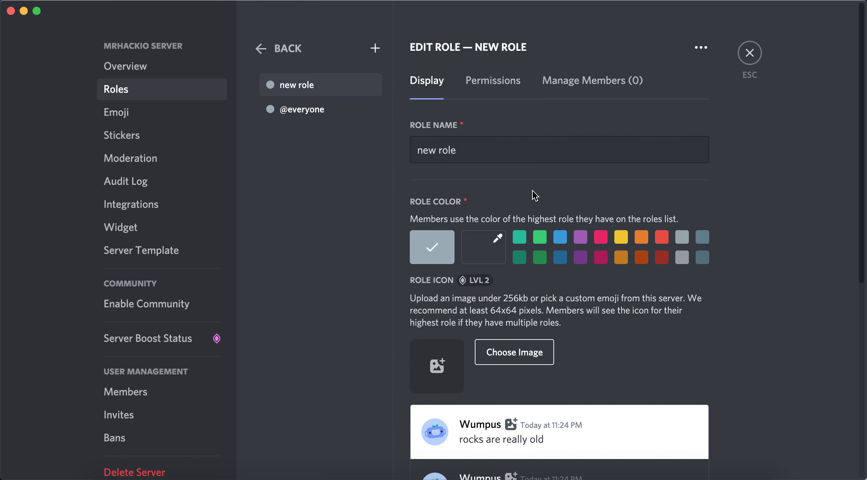
Replace the default role name with 'coach'
left_click(478, 152)
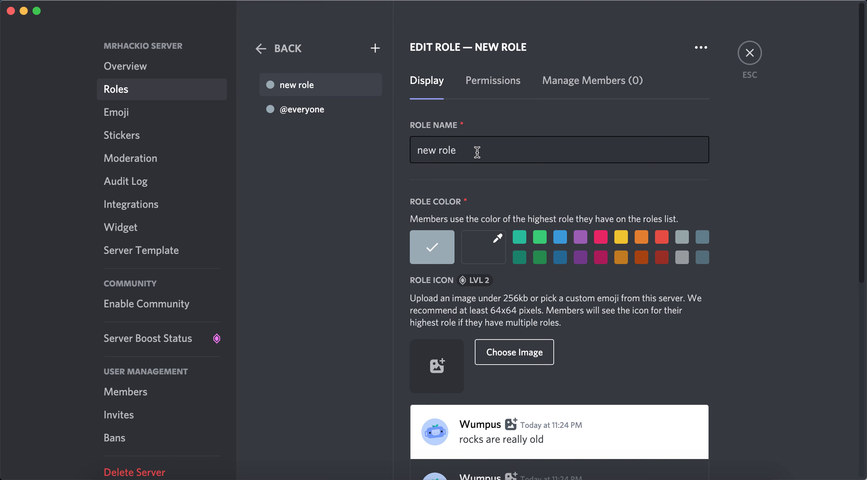
triple_click(476, 152)
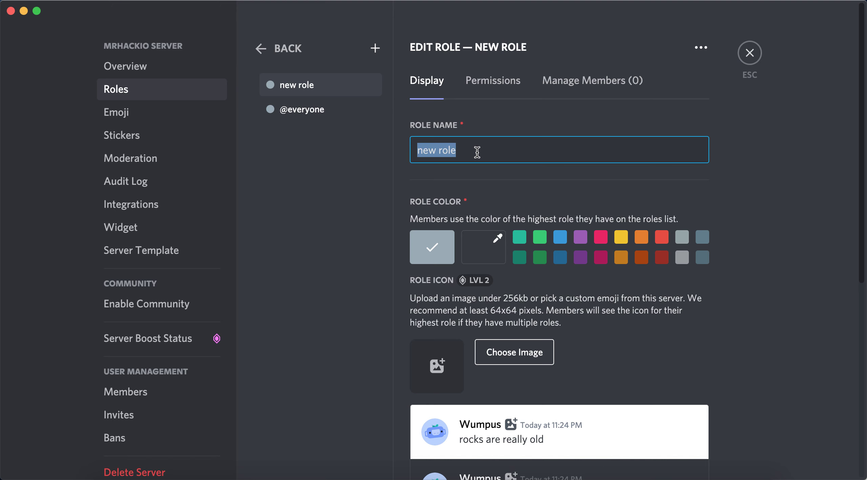
type("coach")
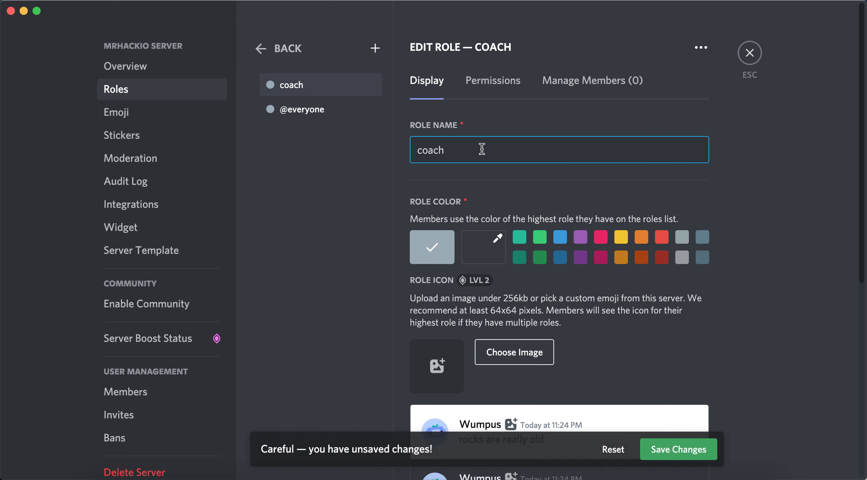
scroll(515, 169, "down", 1)
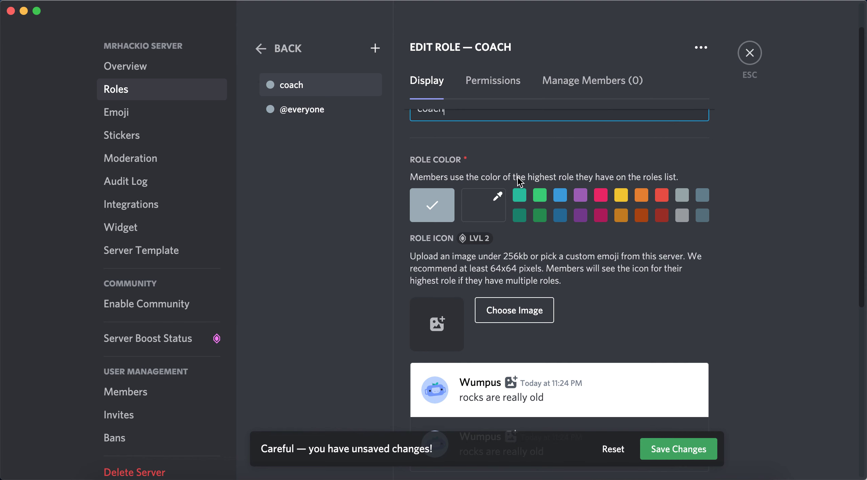
Make the coach role teal, then look through its Permissions and Members sections
left_click(520, 196)
scroll(577, 316, "down", 2)
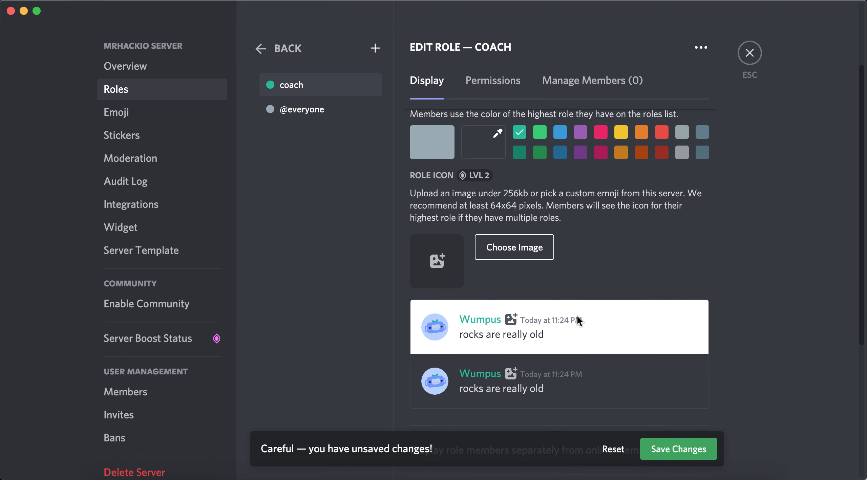
scroll(577, 317, "down", 2)
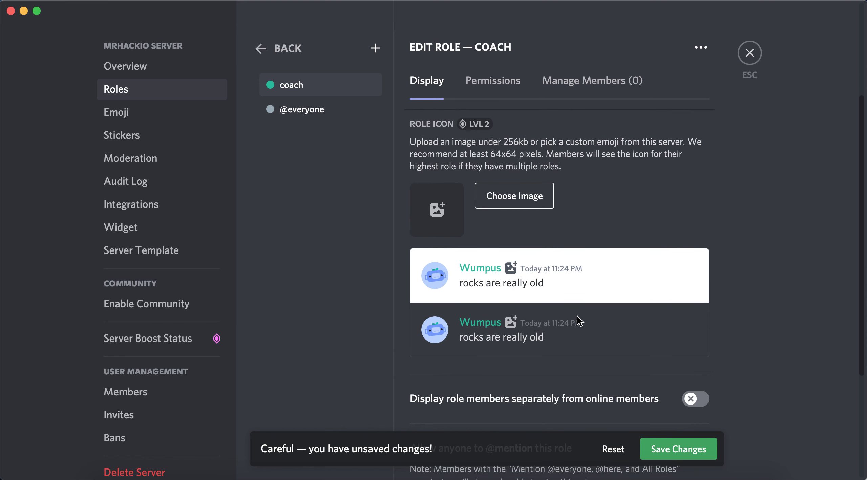
scroll(577, 321, "down", 1)
scroll(577, 320, "down", 2)
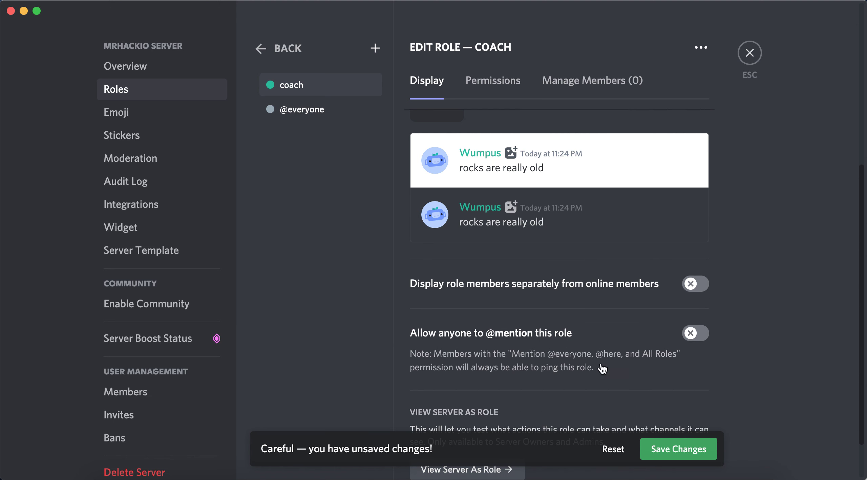
scroll(625, 324, "down", 2)
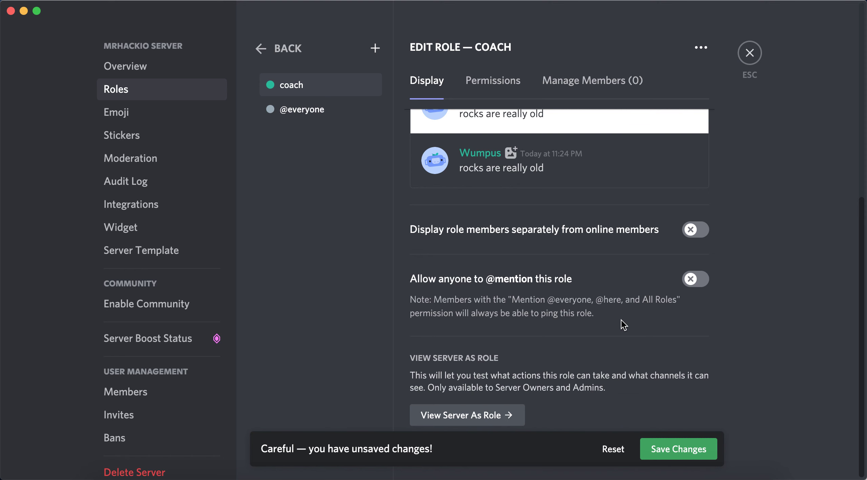
scroll(621, 320, "up", 10)
scroll(621, 320, "up", 2)
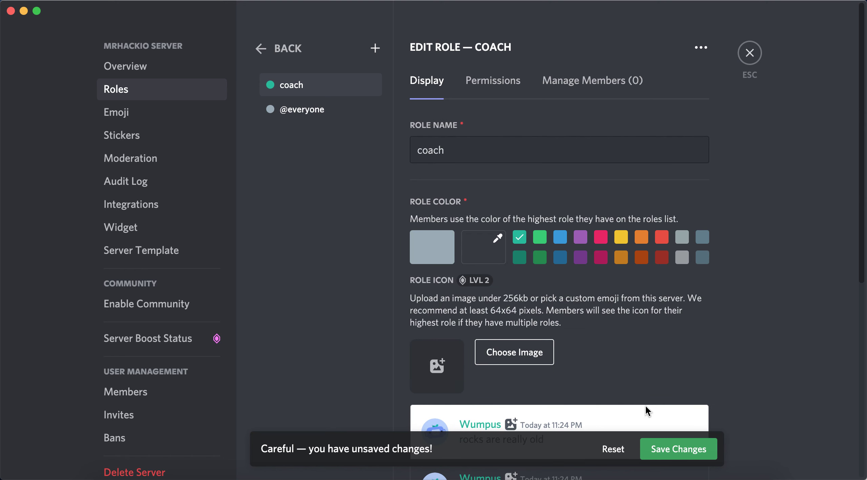
left_click(485, 84)
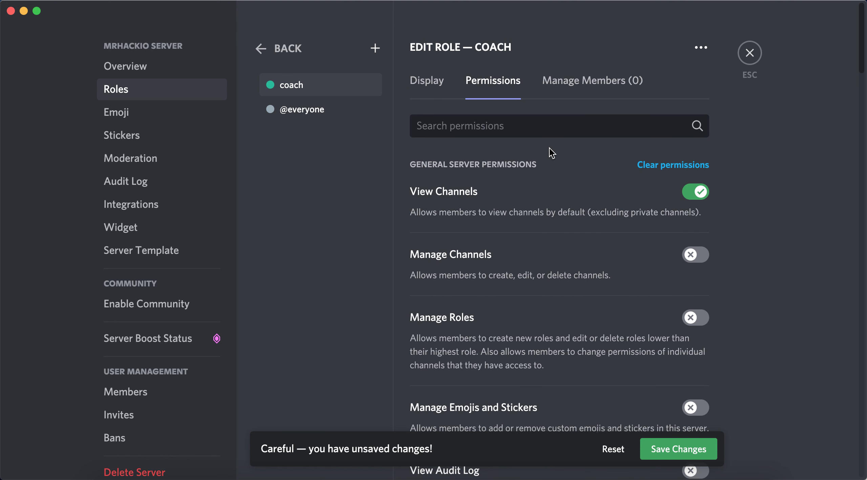
scroll(610, 316, "down", 5)
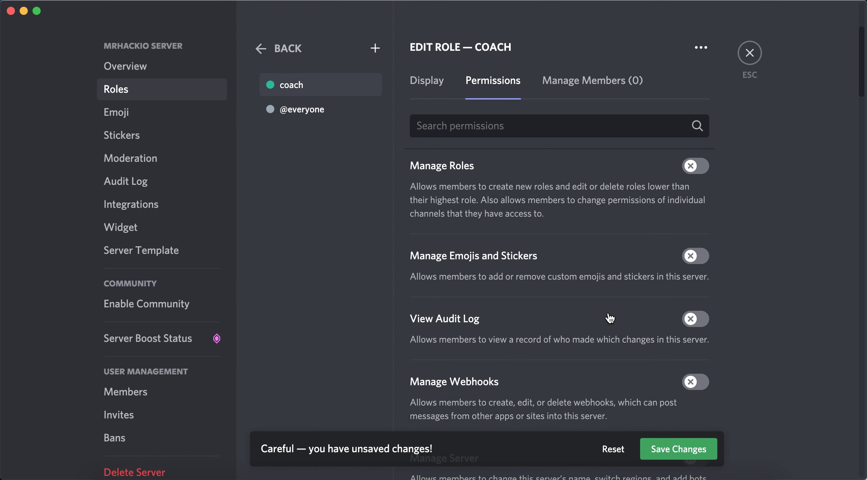
left_click(605, 79)
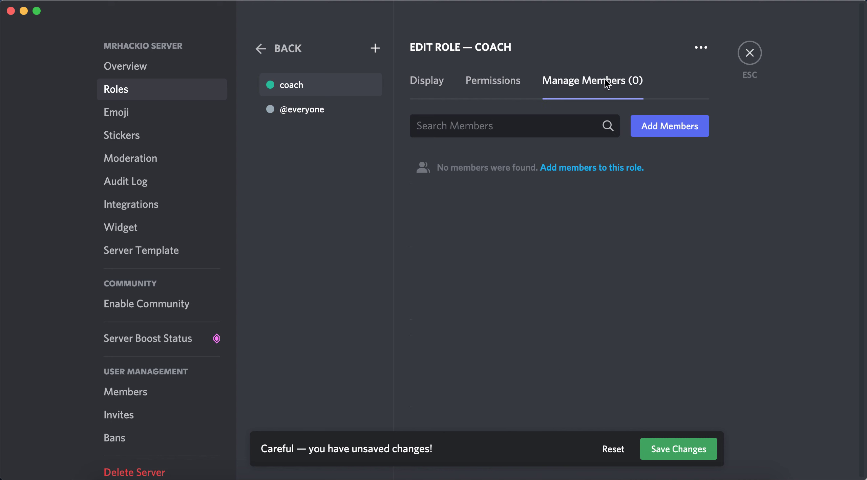
Save the coach role's changes, then reveal and dismiss its Delete option
left_click(422, 83)
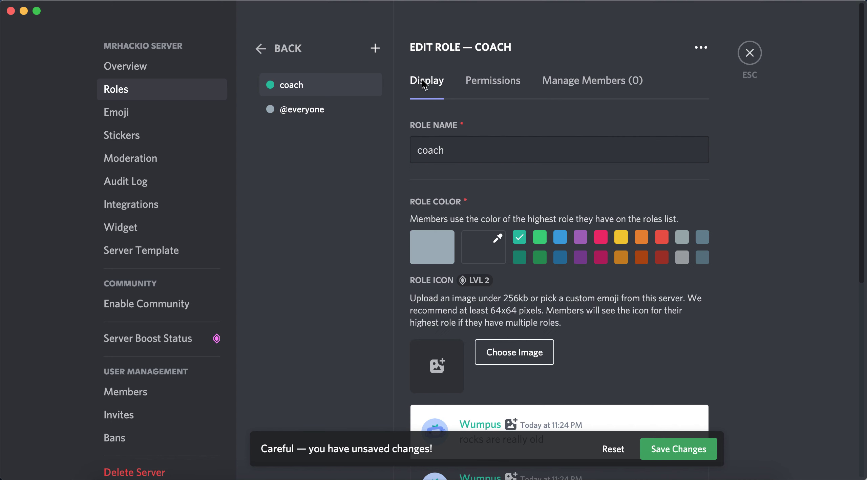
left_click(661, 449)
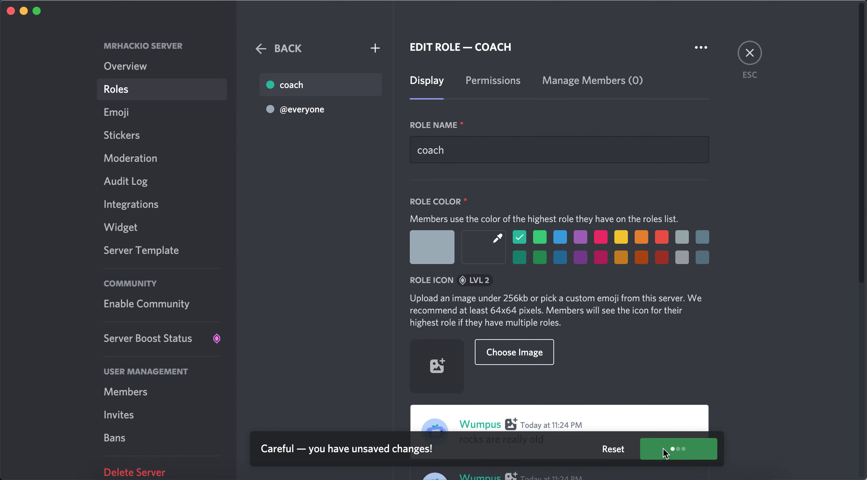
scroll(642, 315, "down", 5)
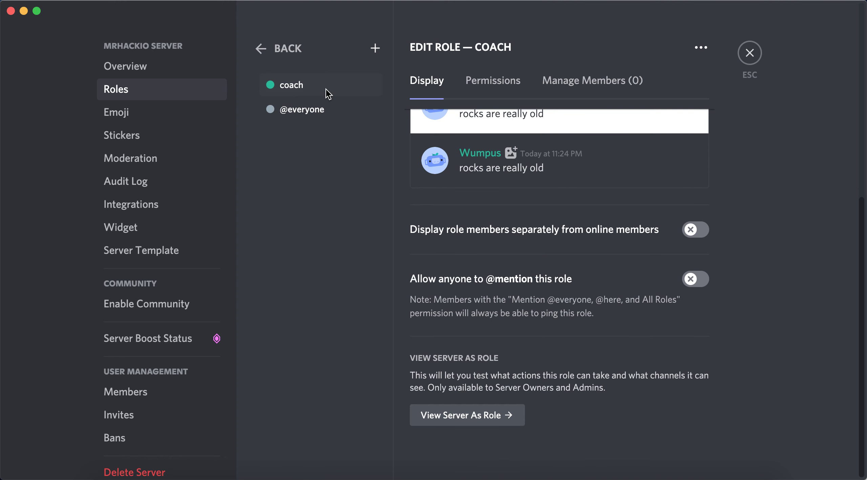
left_click(698, 51)
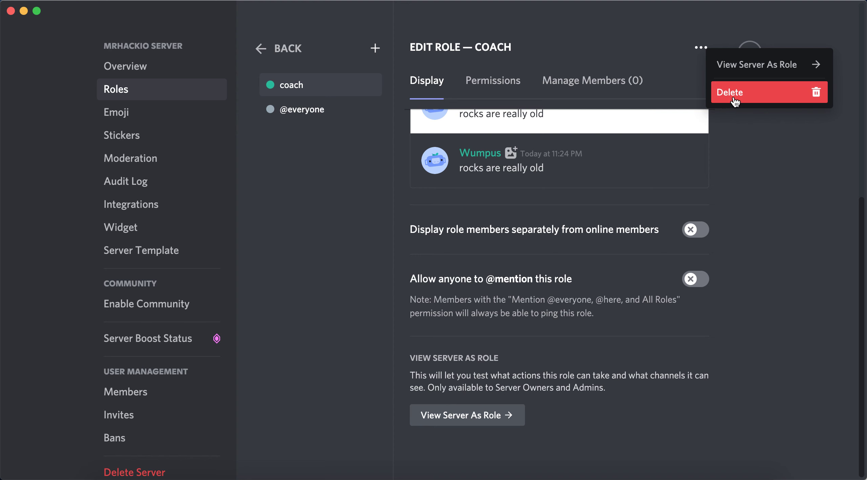
left_click(749, 167)
scroll(750, 167, "up", 5)
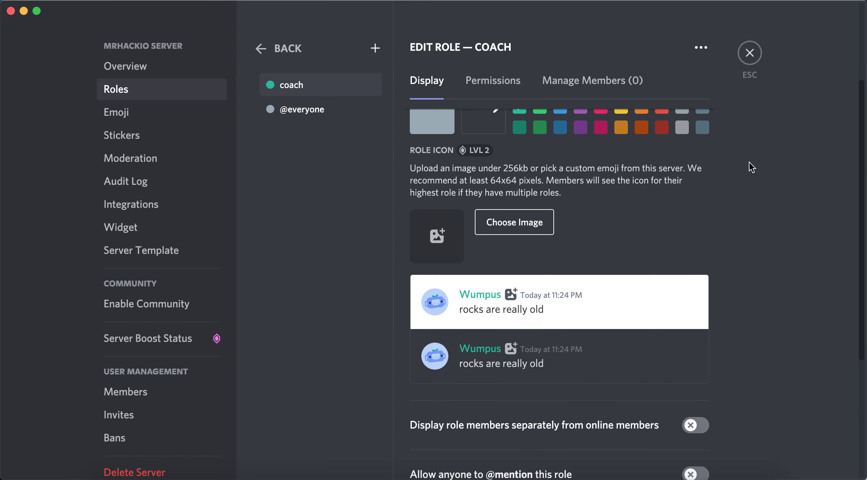